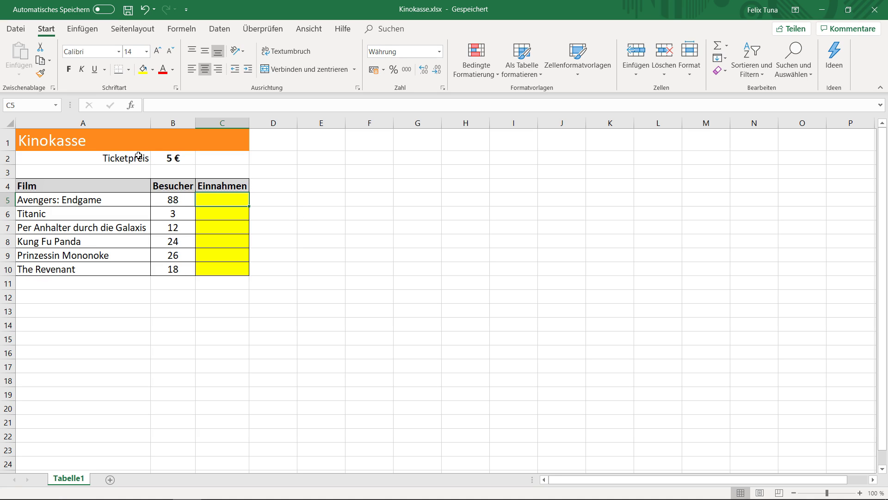
Inspect the Kinokasse title, the empty row above the table and the 5 € ticket price
left_click(72, 146)
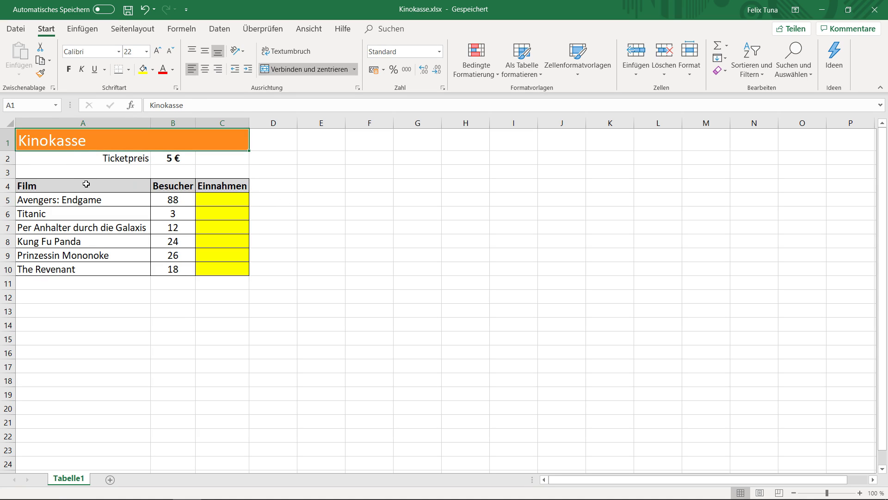
left_click(102, 166)
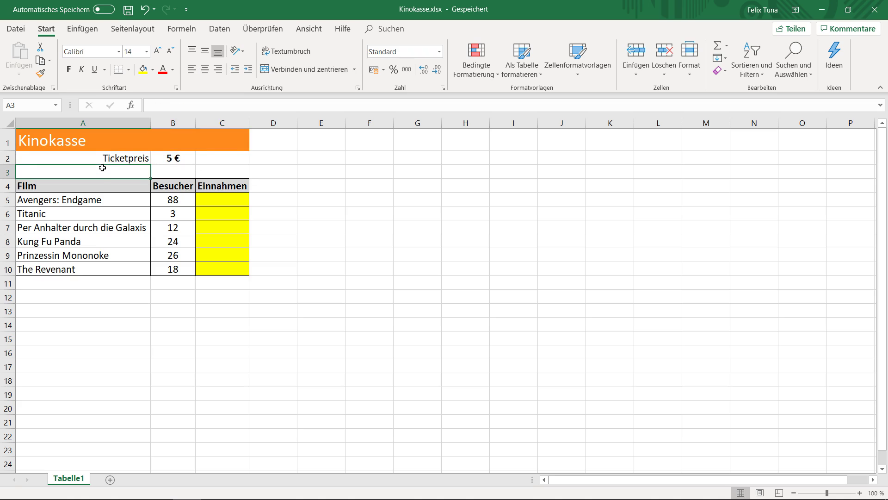
left_click(165, 160)
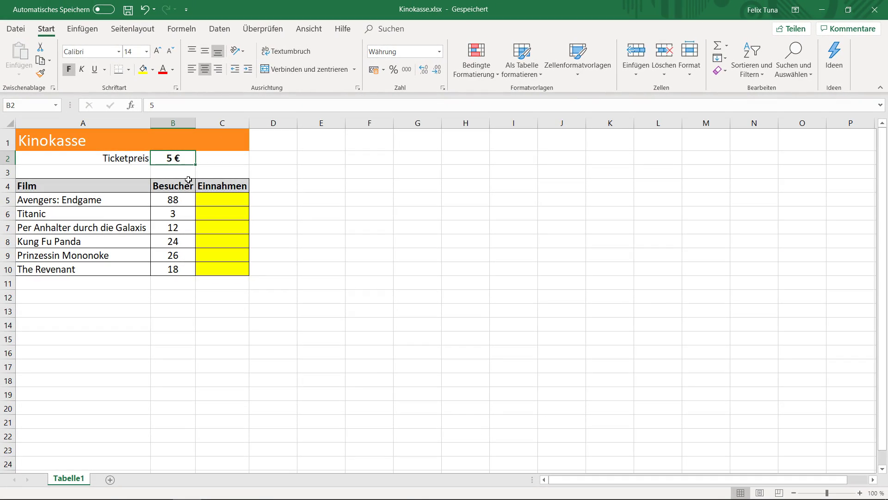
Enter =B5*B2 in C5 for Avengers: Endgame, giving 440 €, and review the formula
left_click(206, 198)
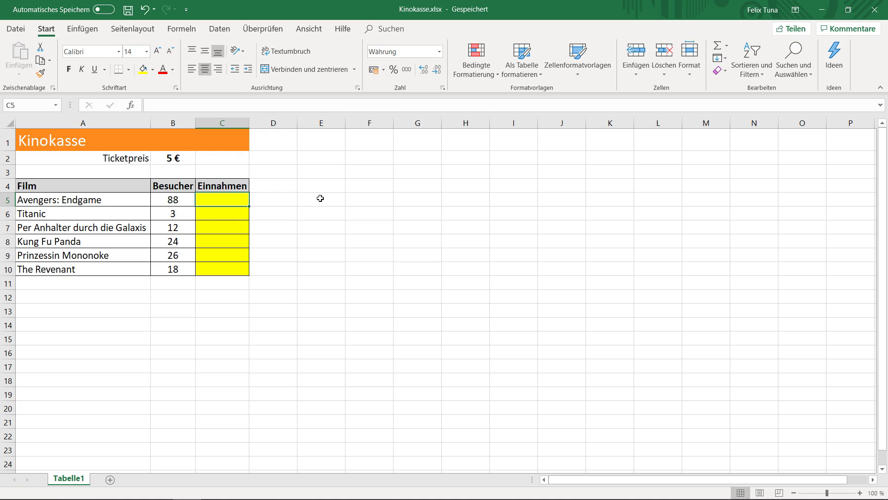
type("=")
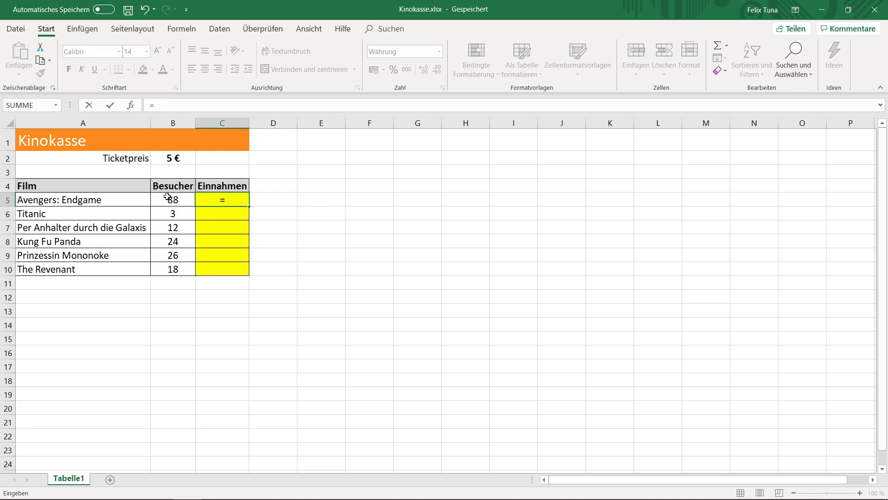
left_click(176, 200)
type("*")
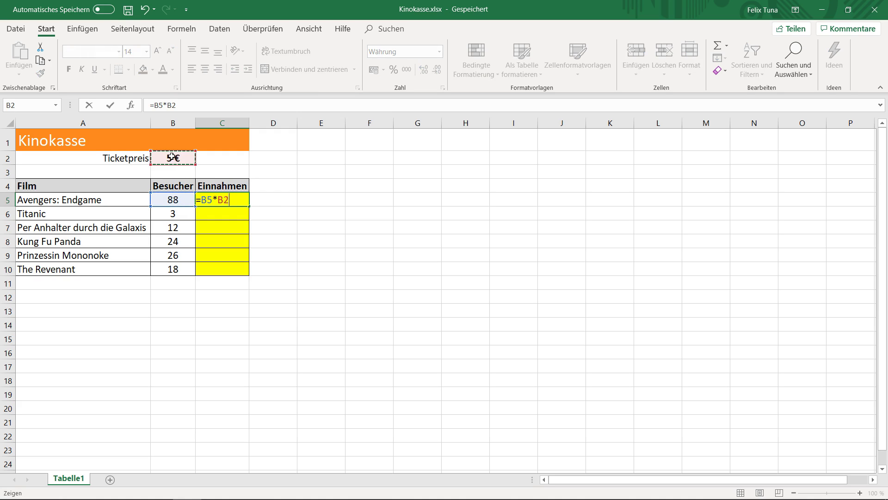
left_click(172, 157)
key("Return")
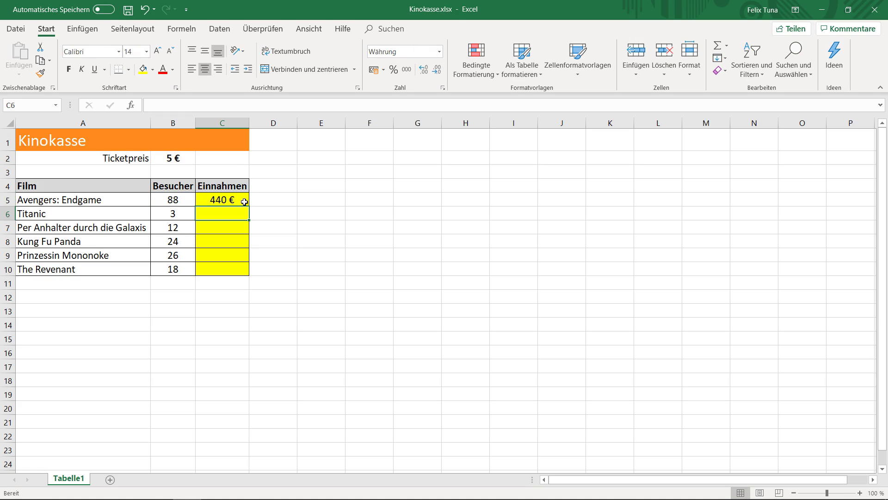
double_click(244, 202)
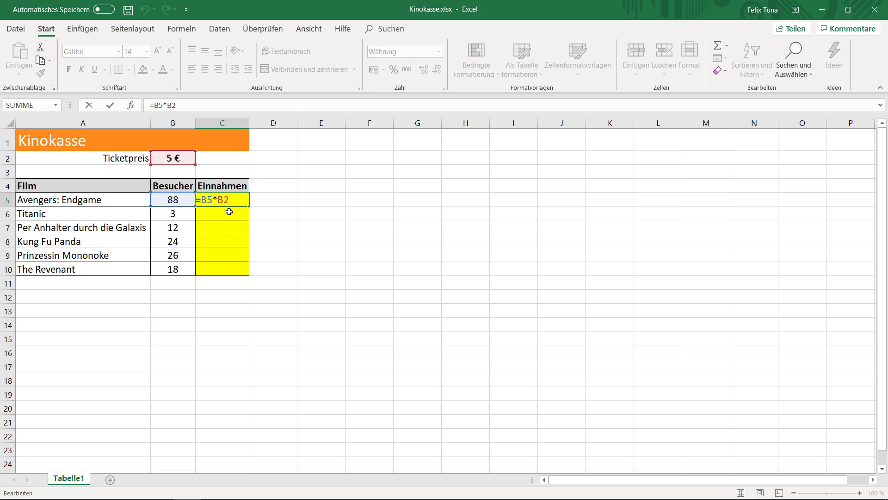
key("Return")
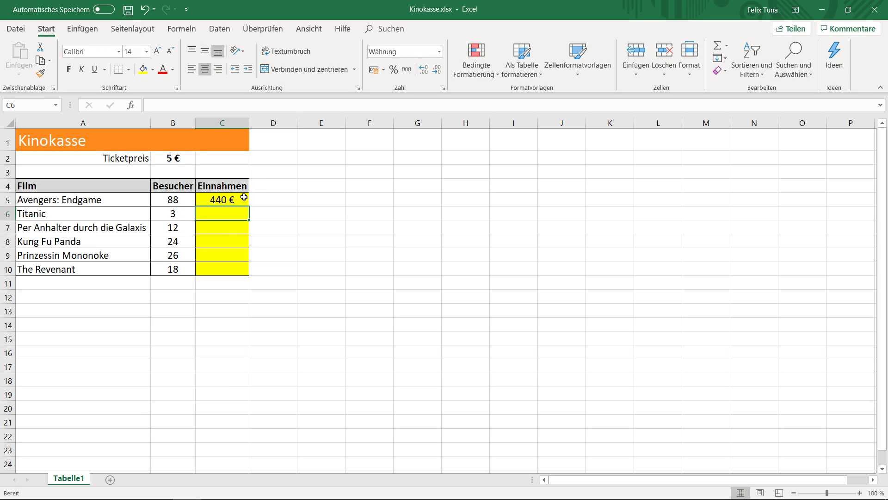
left_click(245, 195)
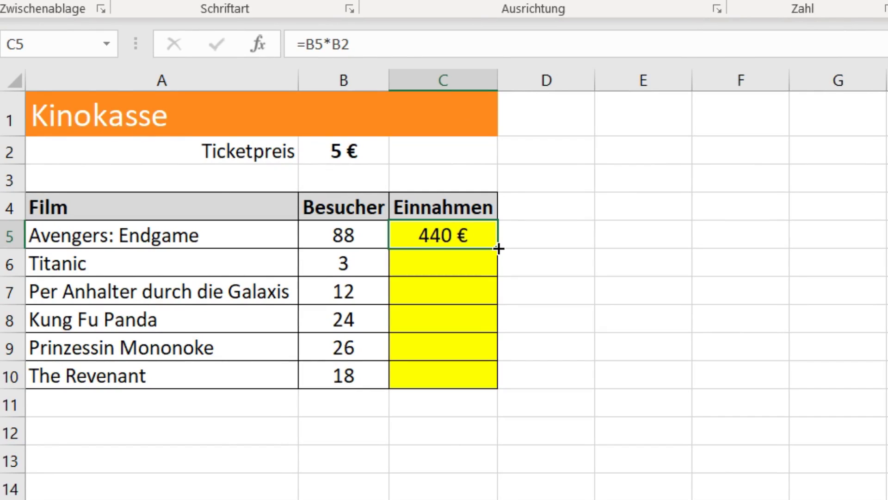
left_click_drag(498, 249, 492, 387)
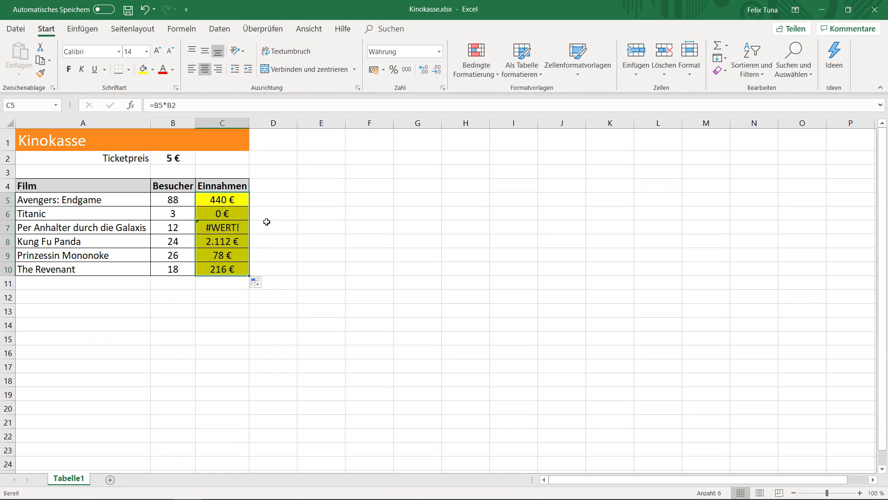
double_click(233, 213)
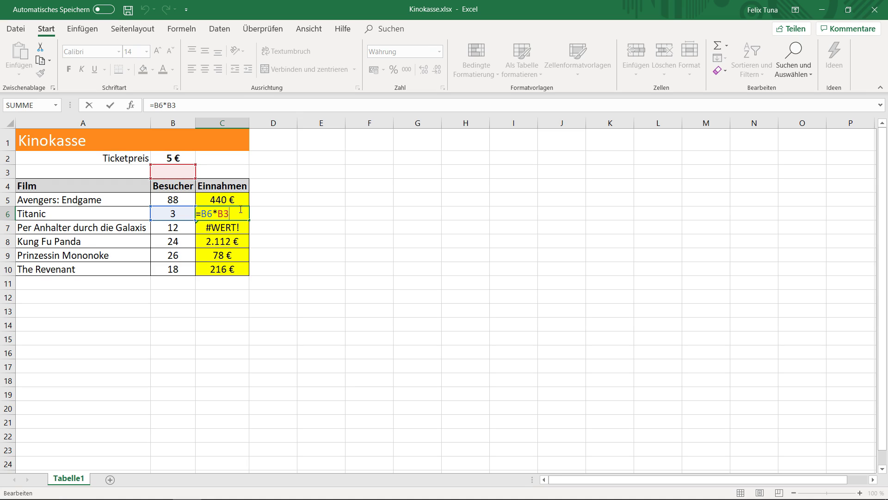
key("ctrl+Return")
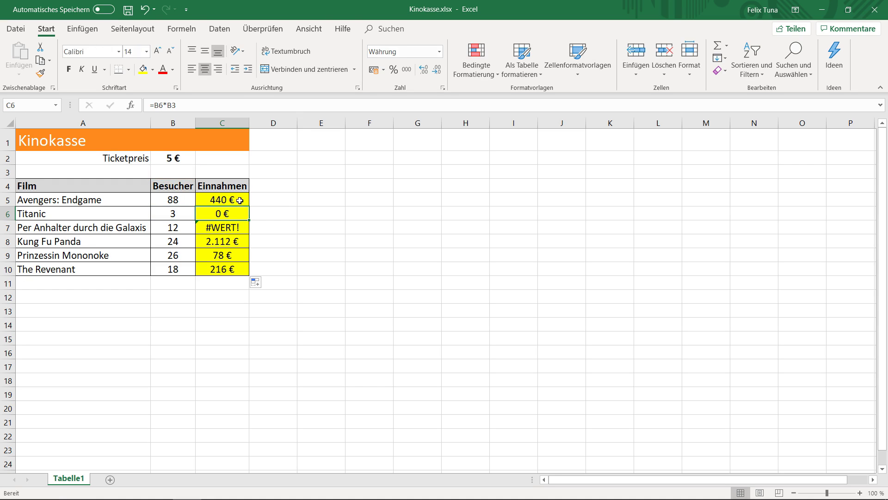
left_click(240, 201)
key("ctrl+z")
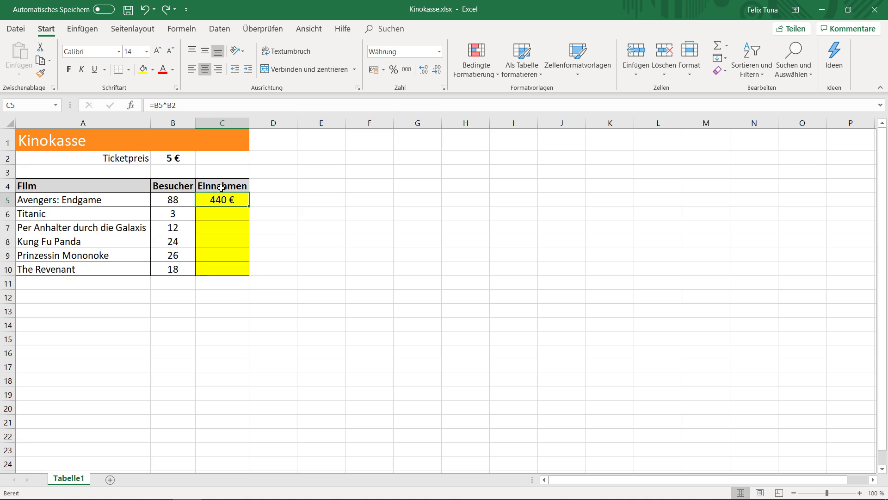
Make the C5 formula's ticket price reference absolute as $B$2
left_click(183, 160)
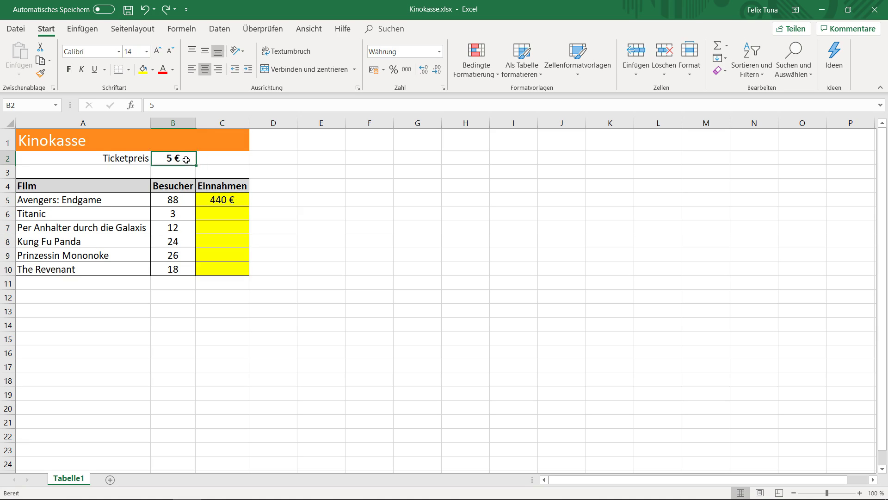
double_click(237, 202)
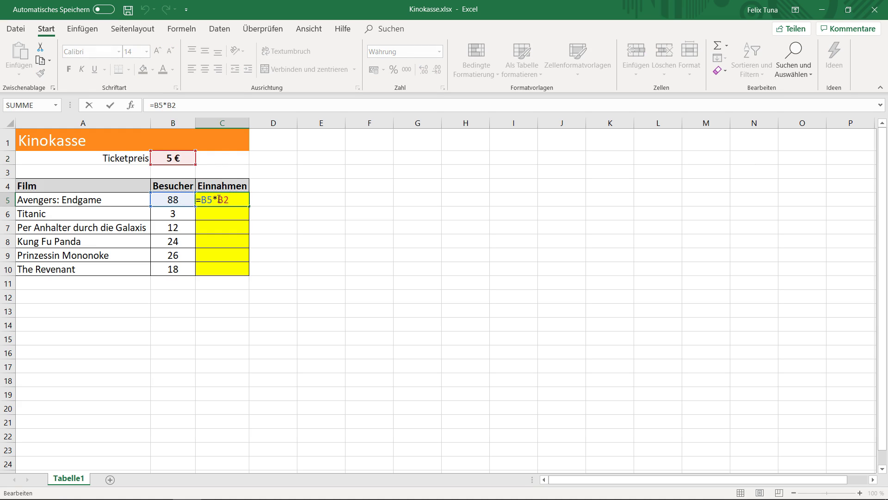
left_click(218, 199)
type("$B")
type("$")
key("Return")
Move the 5 € price into C2 and fill =B5*$C$2 down to C10 (15, 60, 120, 130, 90 €)
left_click(191, 160)
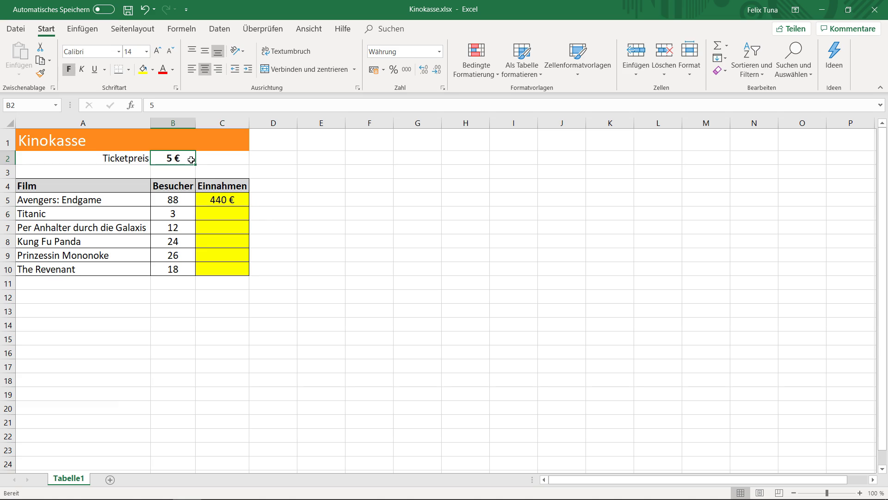
left_click_drag(190, 164, 206, 166)
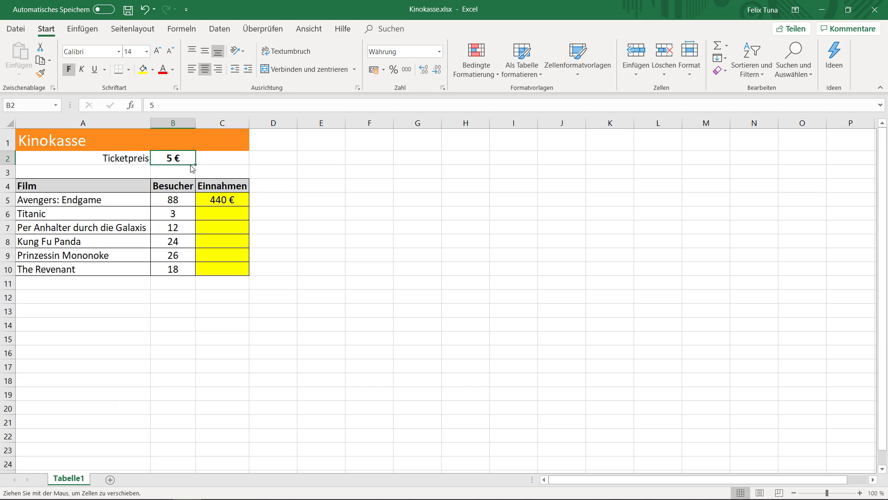
left_click(227, 203)
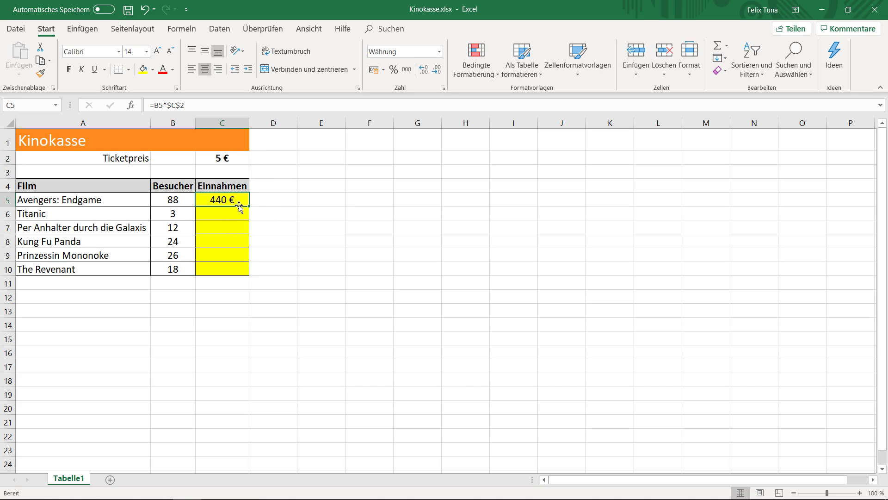
left_click_drag(249, 207, 248, 275)
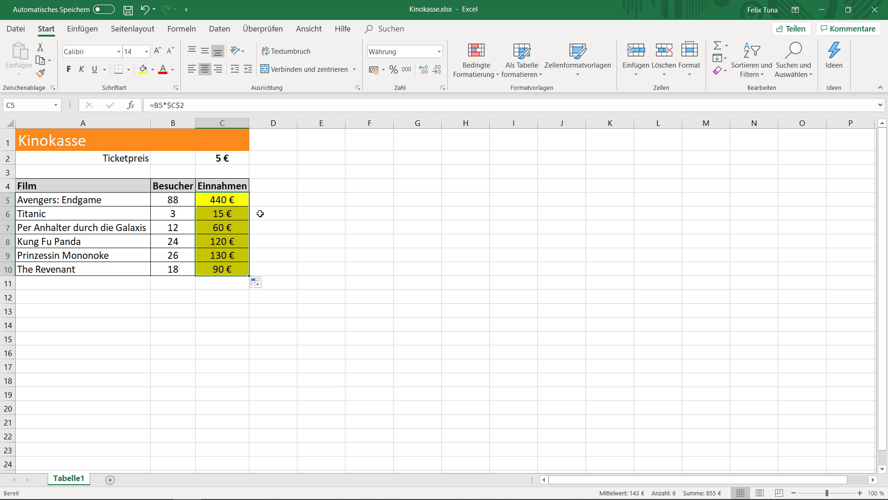
left_click(238, 212)
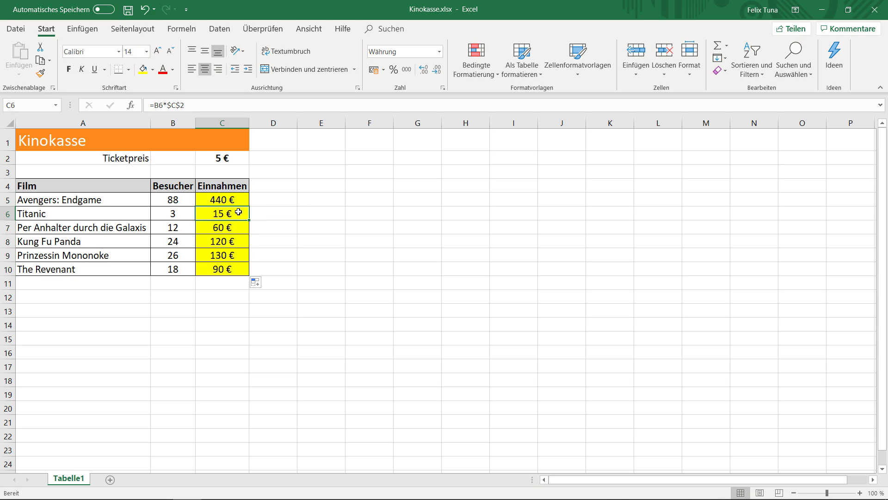
double_click(238, 211)
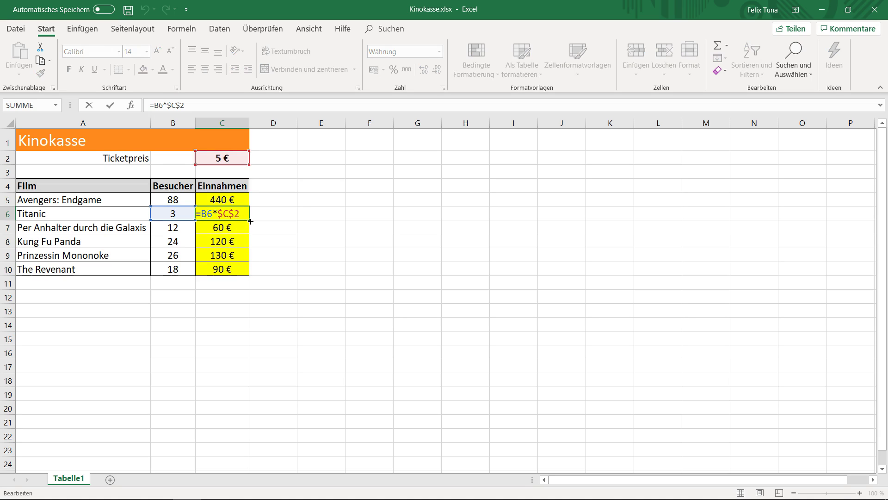
key("Return")
key("Down")
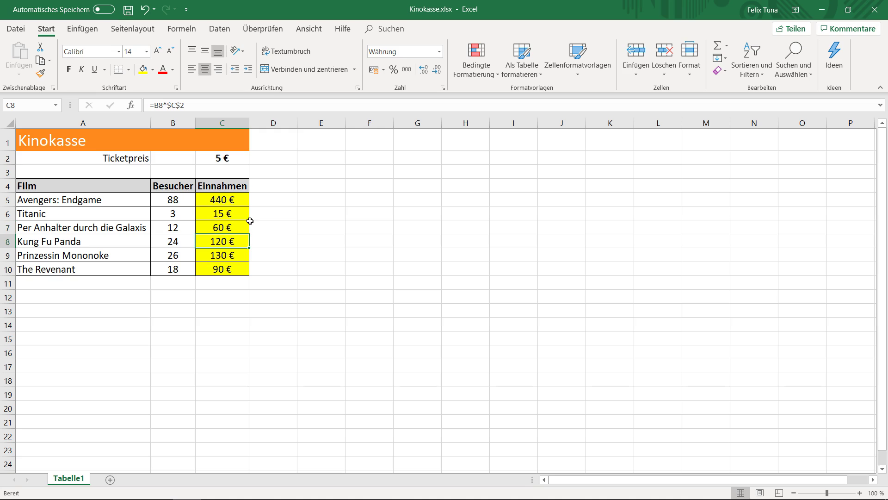
key("Down")
key("Down")
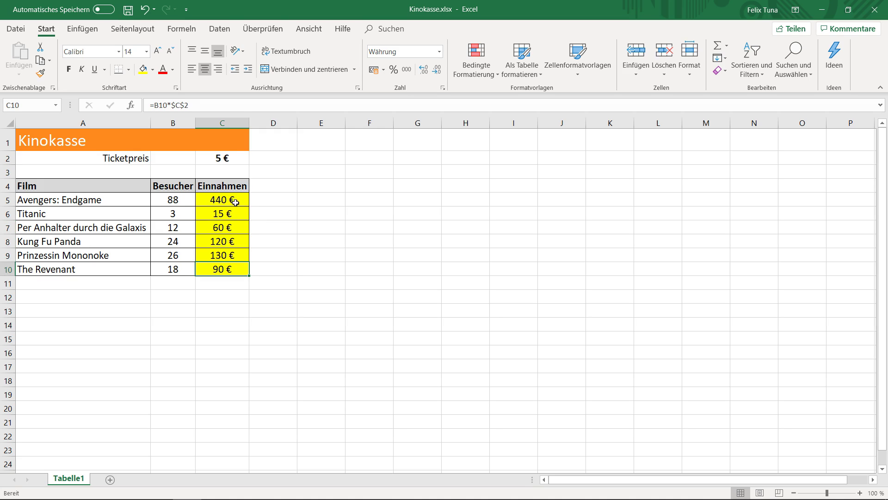
left_click(235, 202)
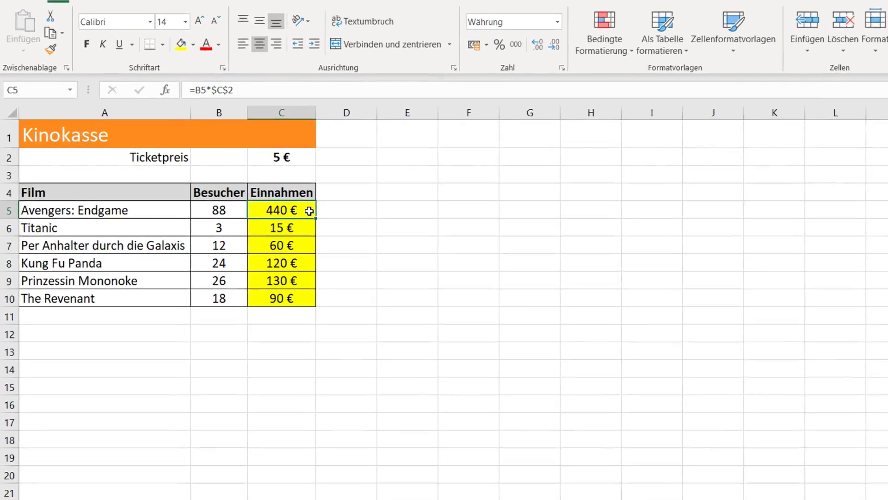
Change C5 to =B5*C$2, fill it down to C10, and check Titanic's copied formula
double_click(244, 200)
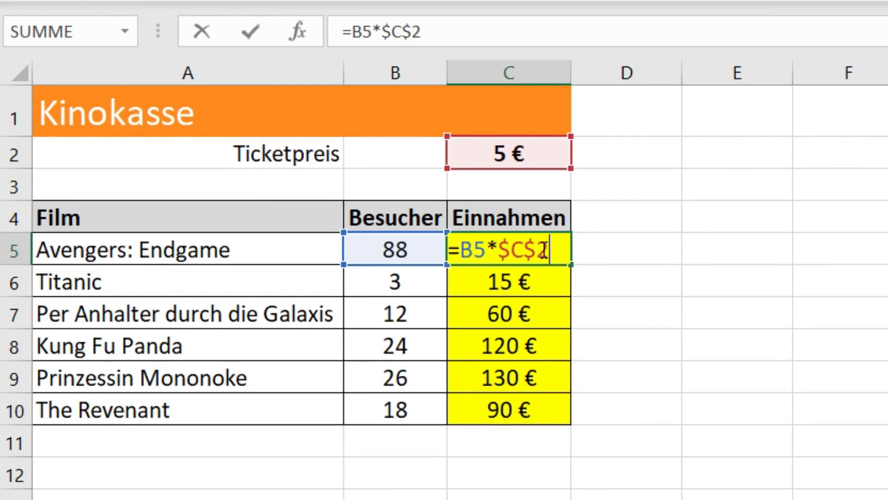
left_click(511, 249)
key("BackSpace")
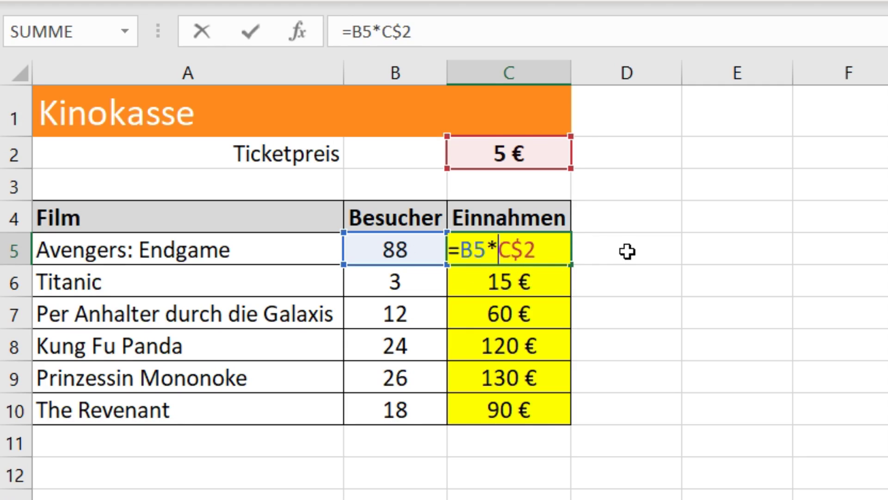
key("ctrl+Return")
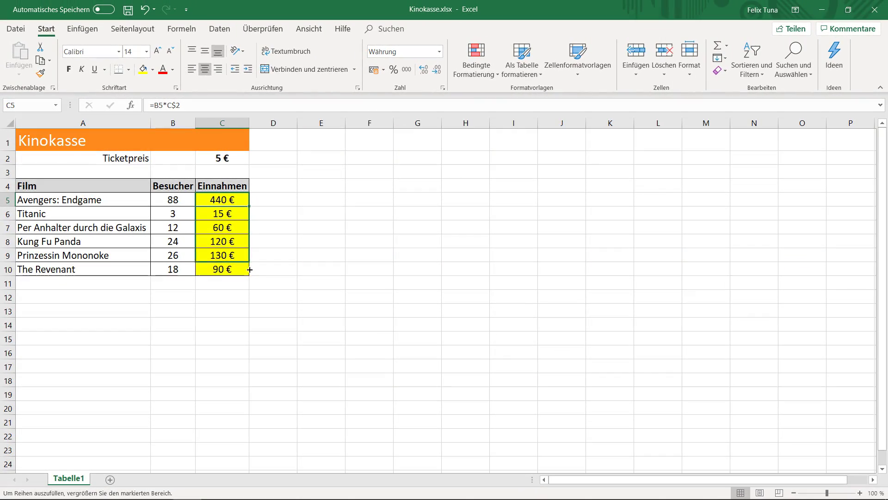
left_click_drag(249, 192, 249, 272)
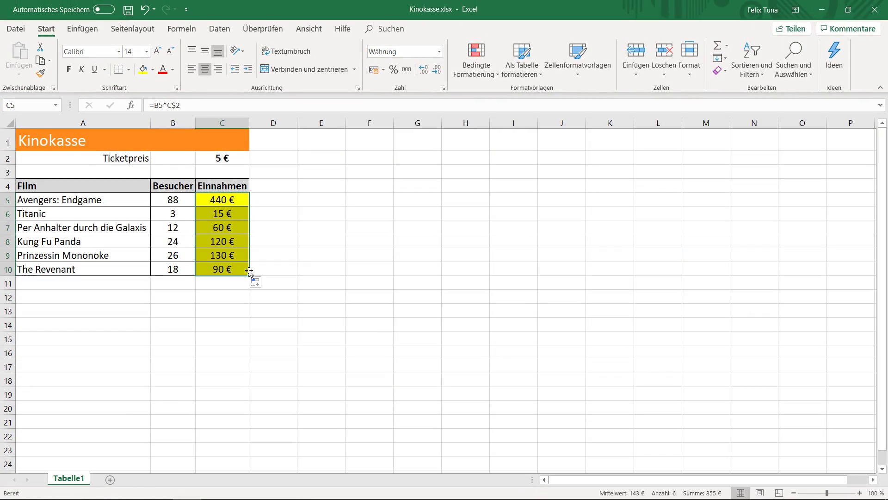
left_click(236, 221)
left_click(237, 226)
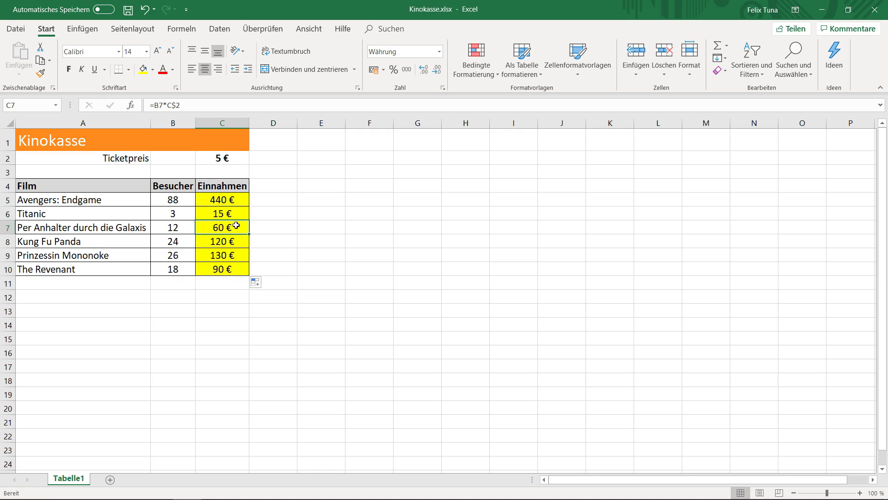
double_click(240, 212)
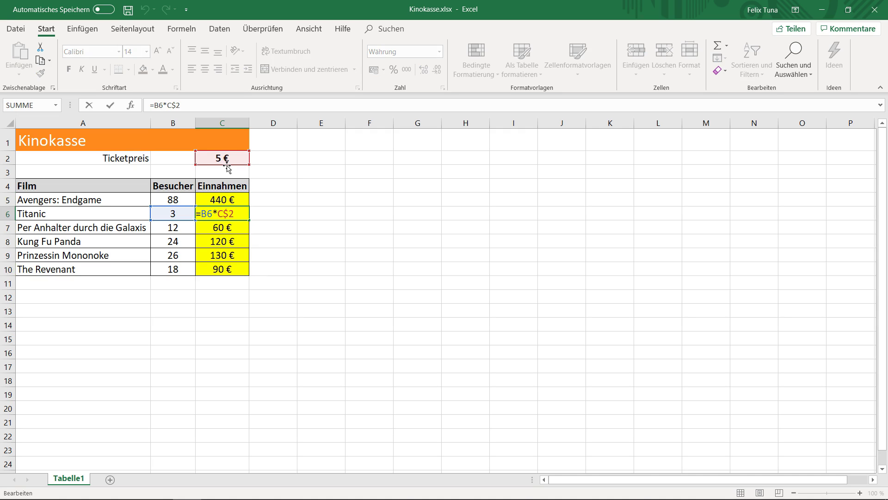
left_click(238, 195)
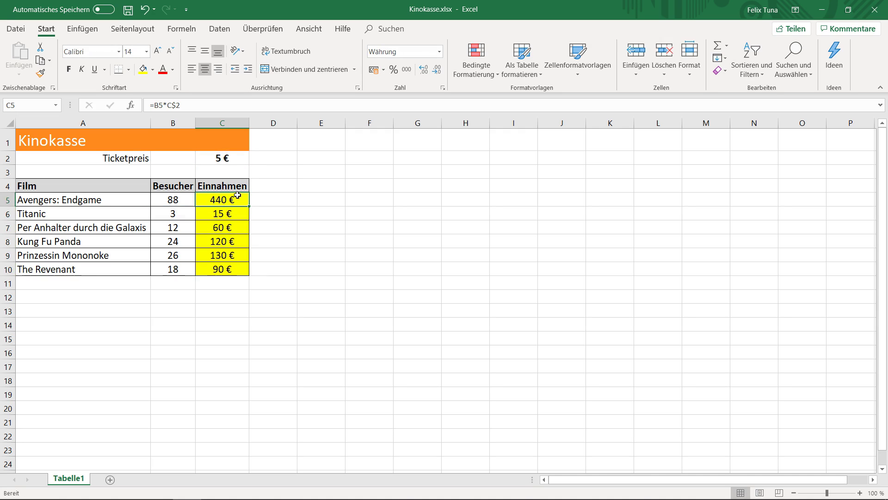
double_click(234, 199)
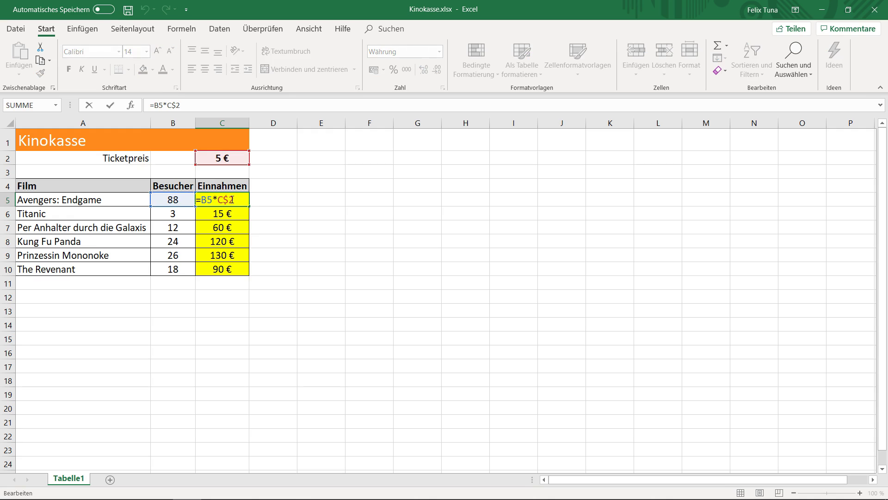
key("BackSpace")
key("BackSpace")
type("2")
type("$")
key("Return")
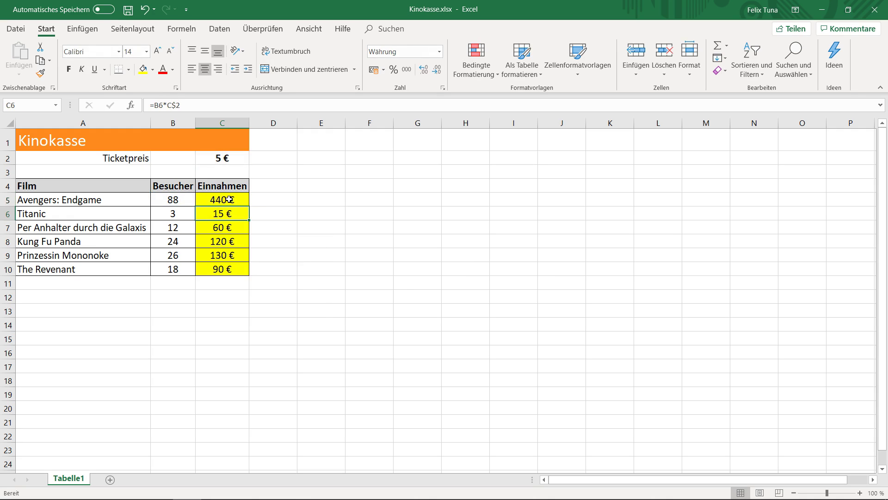
left_click(238, 202)
left_click_drag(250, 209, 250, 274)
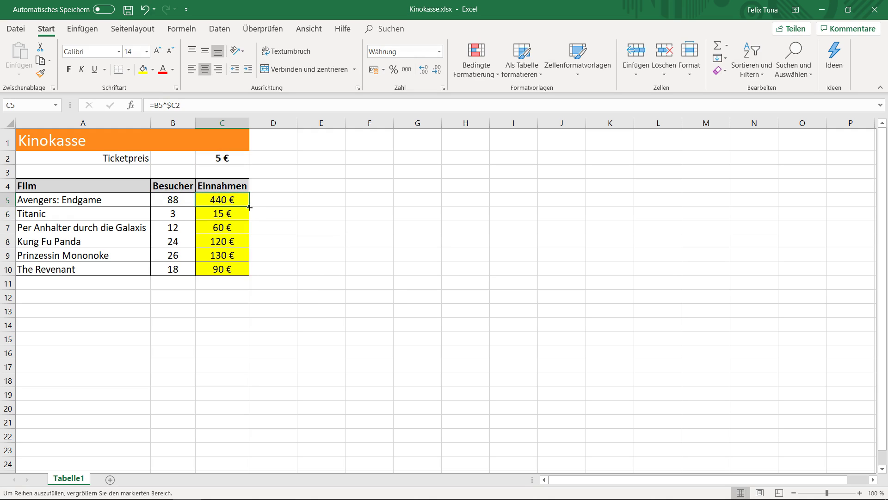